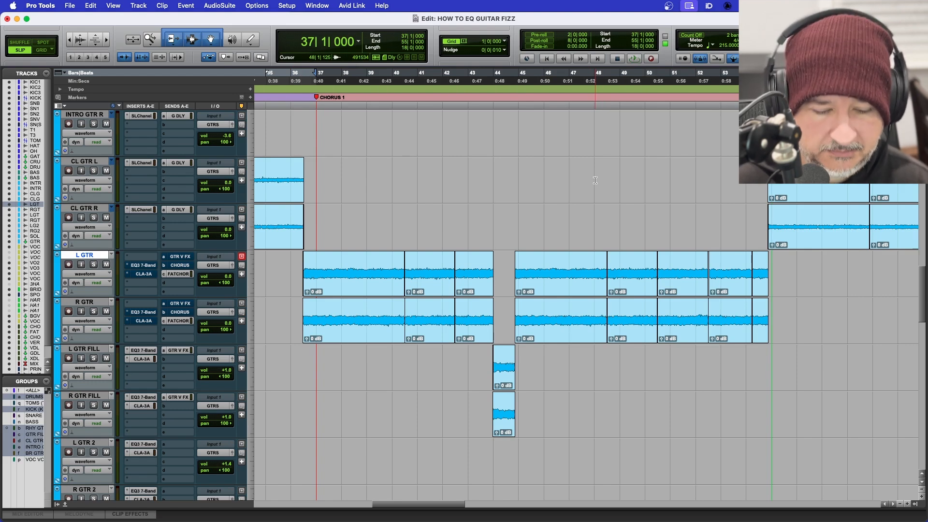
Step: Play the chorus from bar 37 for reference, and solo the grouped L GTR and R GTR tracks in the mixer
key("space")
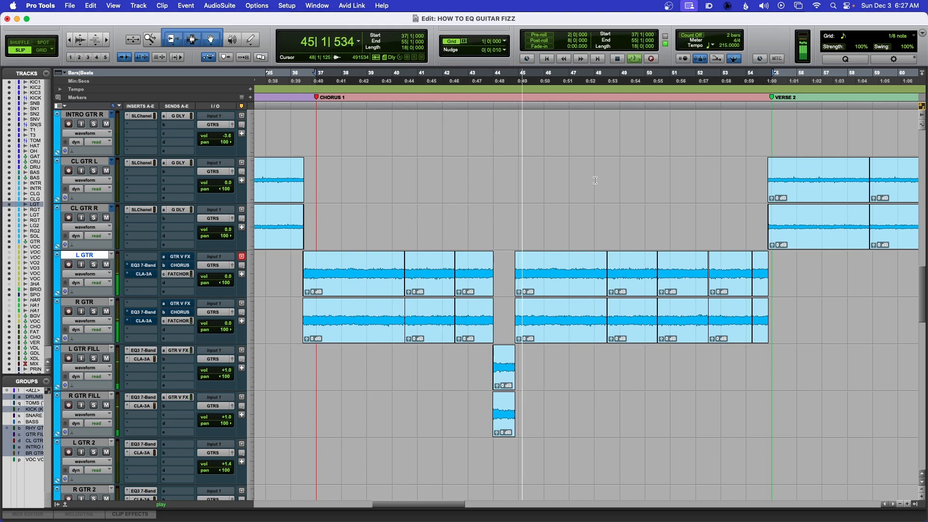
key("space")
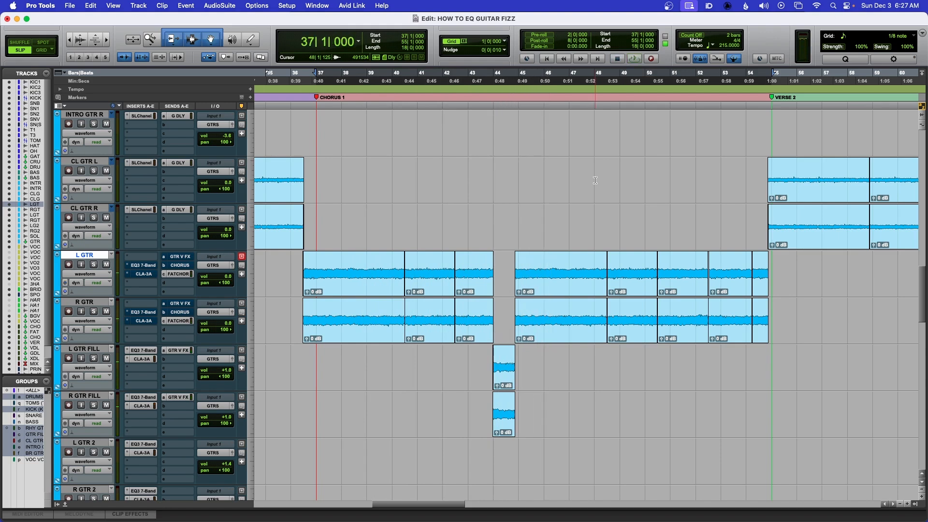
key("super+equal")
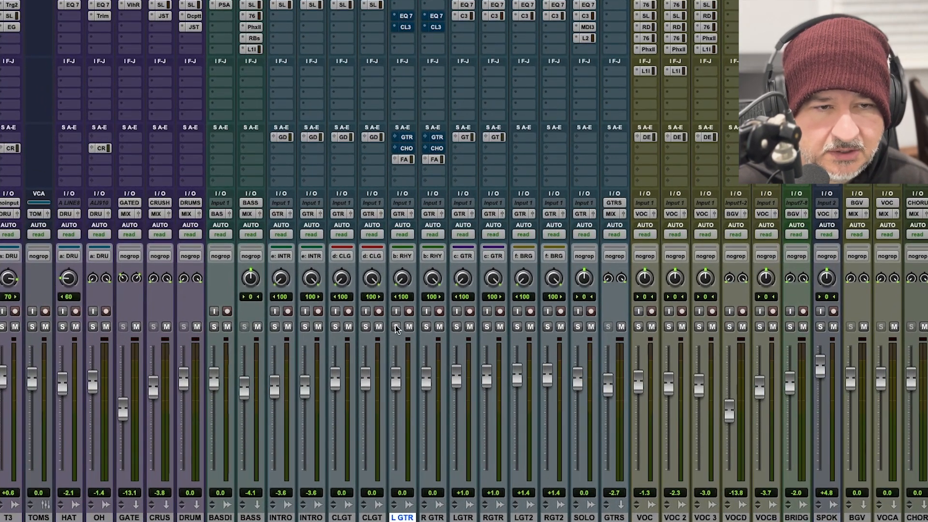
left_click(396, 327)
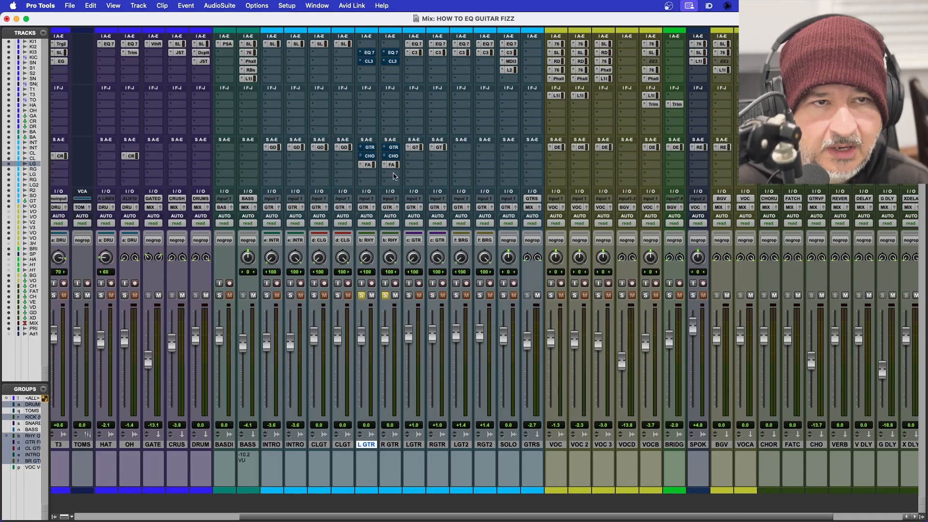
Step: Insert FabFilter Pro-Q 3 (mono) in the first insert slot of the L GTR track
left_click(368, 48)
mouse_move(406, 44)
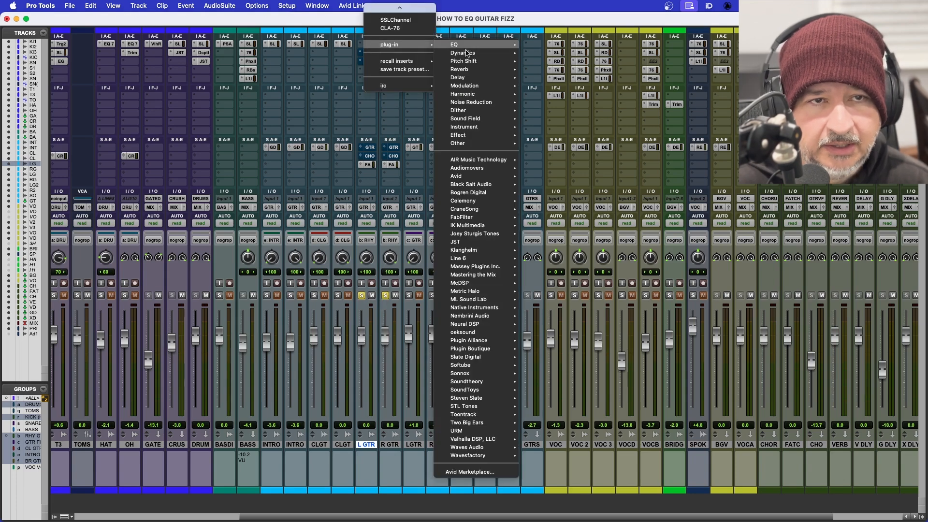
mouse_move(494, 236)
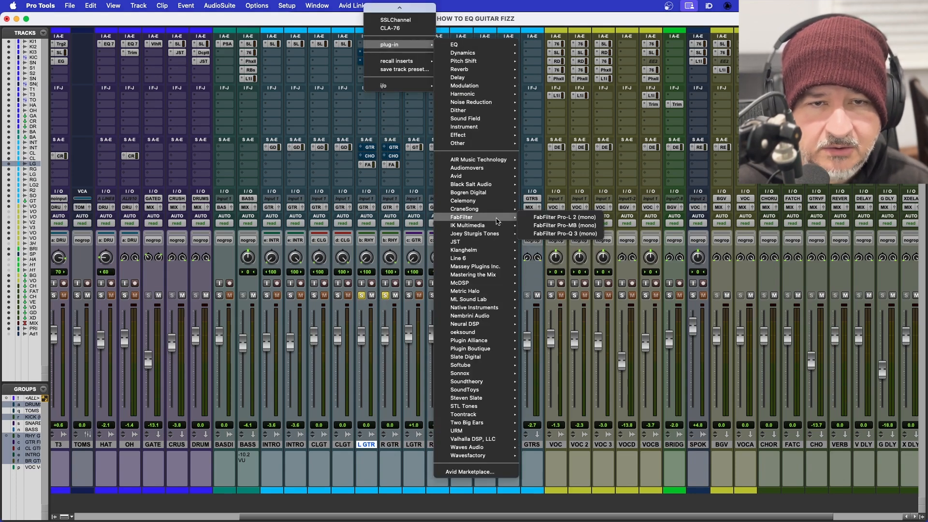
left_click(542, 234)
left_click_drag(501, 101, 510, 95)
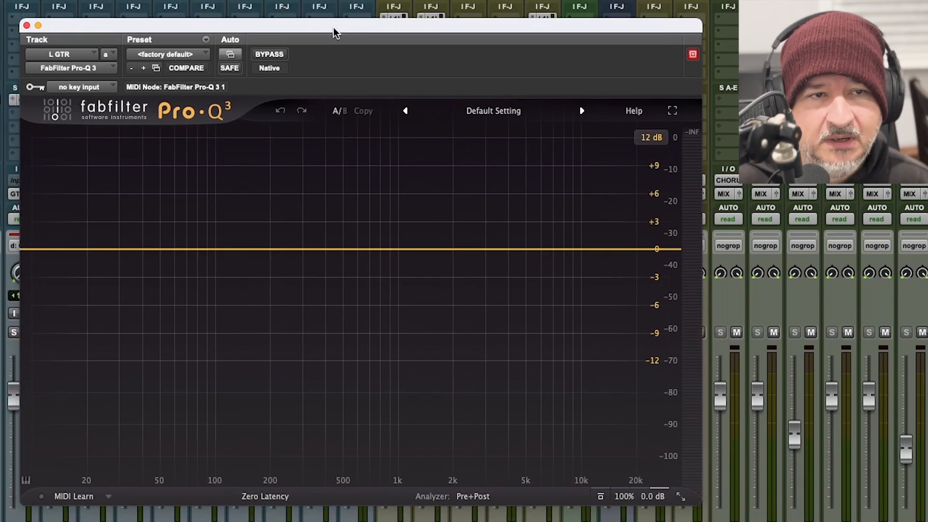
left_click_drag(333, 25, 333, 33)
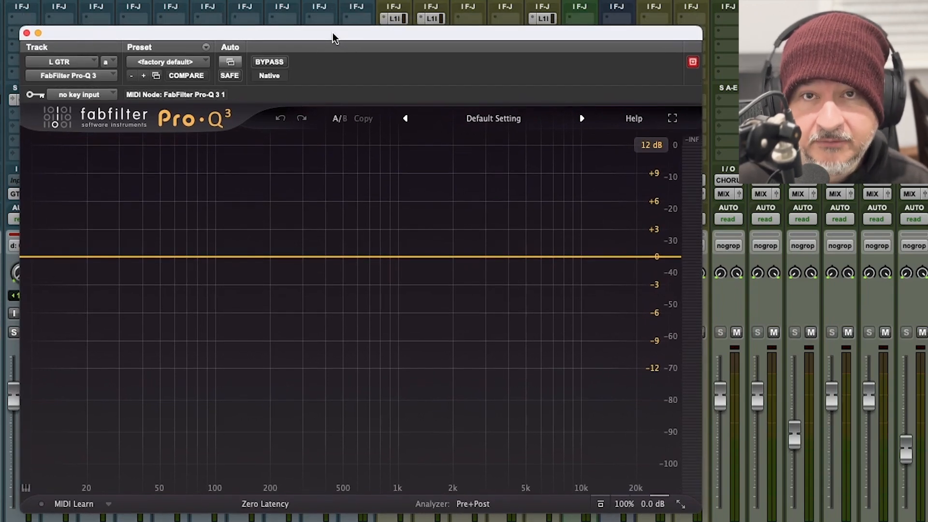
left_click_drag(333, 33, 331, 36)
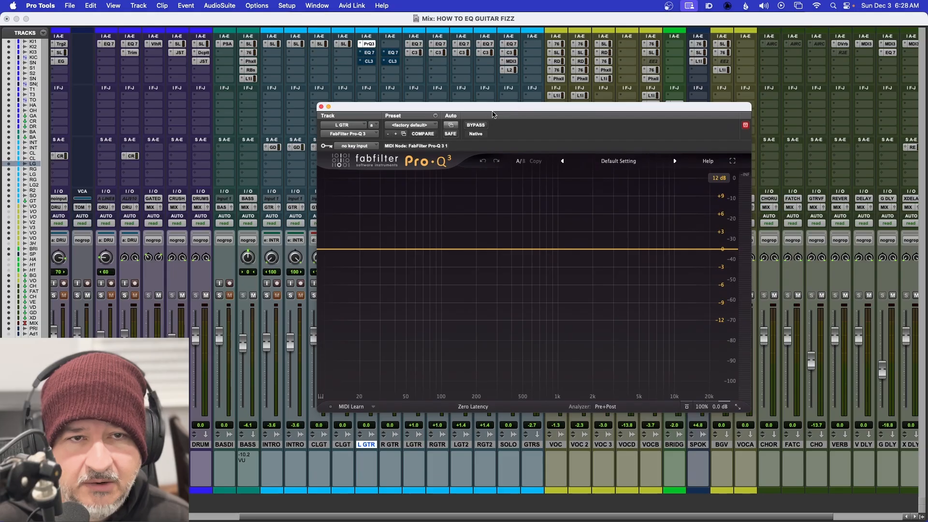
left_click_drag(493, 114, 594, 114)
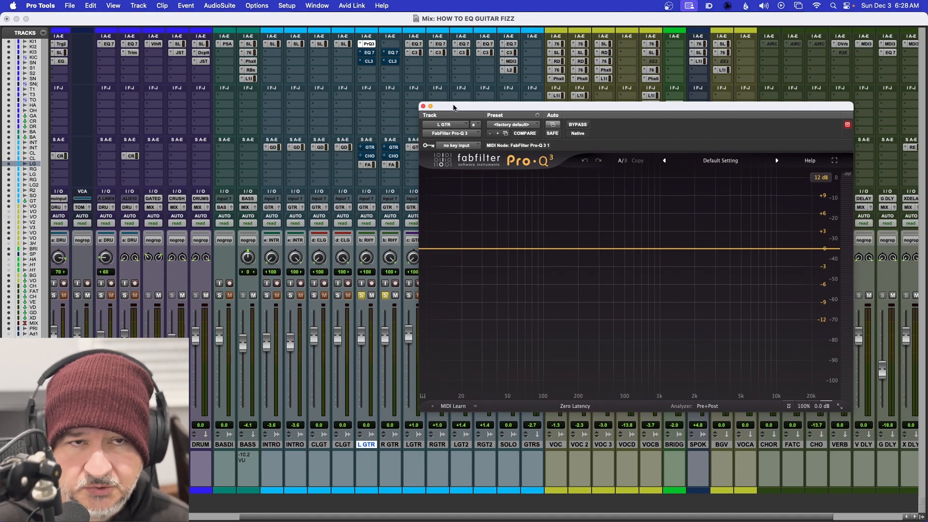
Step: Close the equalizer window and copy the Pro-Q 3 insert from L GTR to the same slot on R GTR
left_click(423, 106)
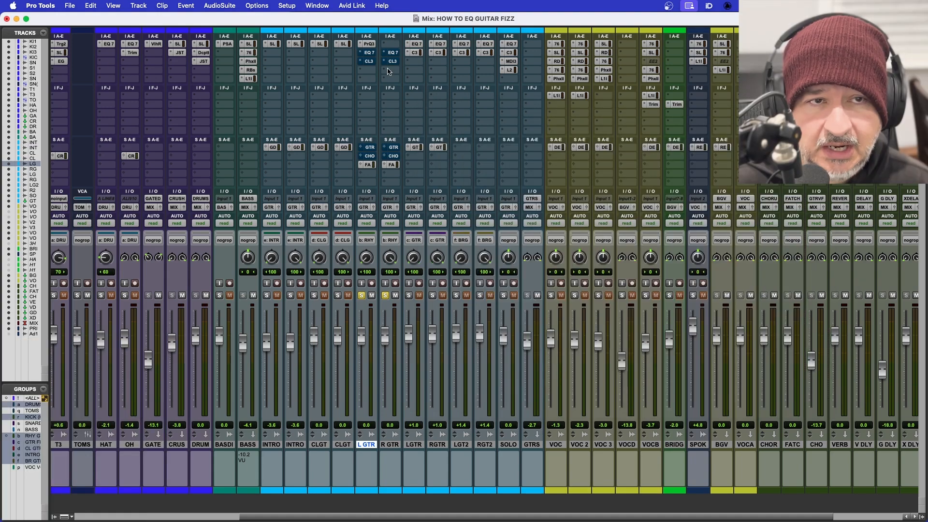
left_click(369, 44)
left_click_drag(370, 46, 393, 46)
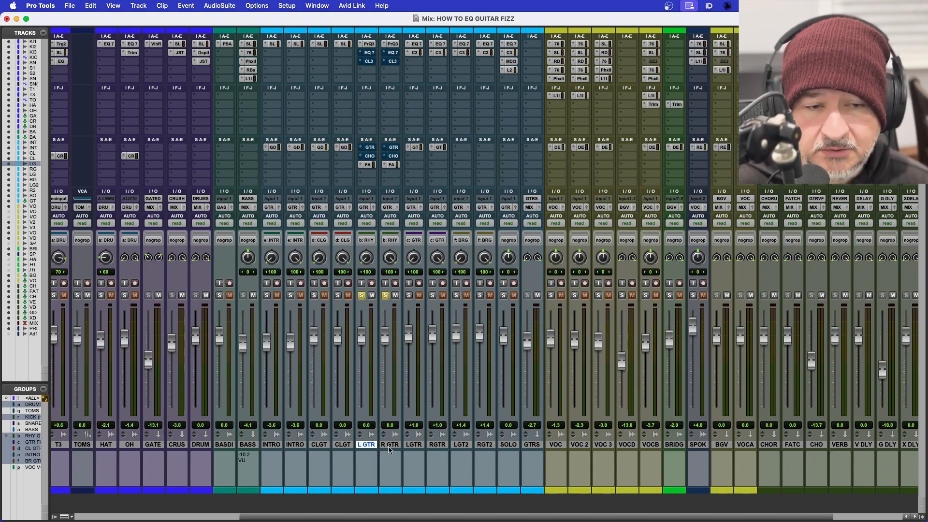
Step: Review which insert controls and bypasses are linked in the attributes of the RHY GTR group
right_click(31, 439)
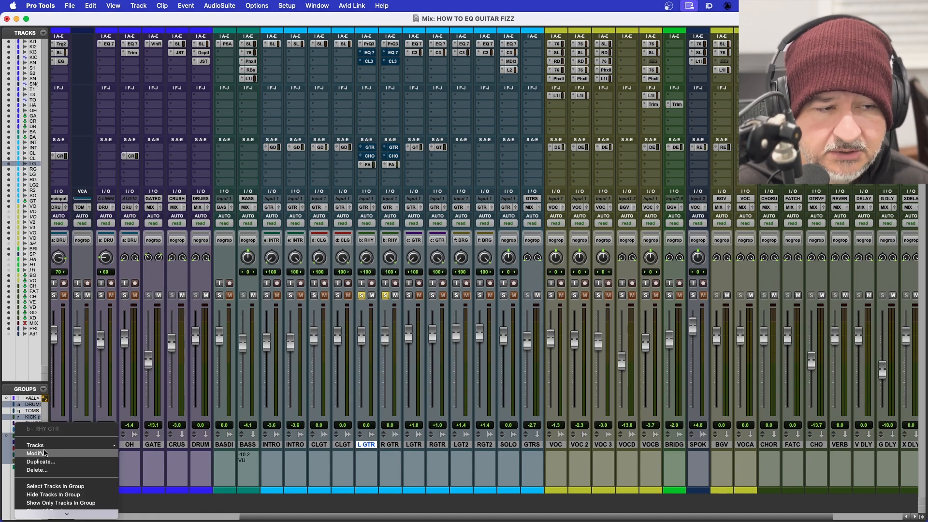
left_click(37, 453)
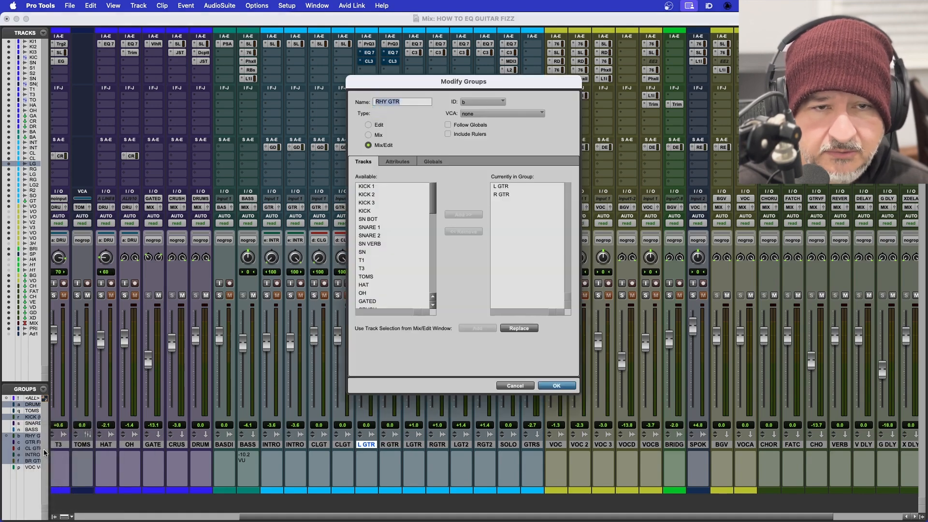
left_click(397, 161)
left_click_drag(406, 86, 594, 91)
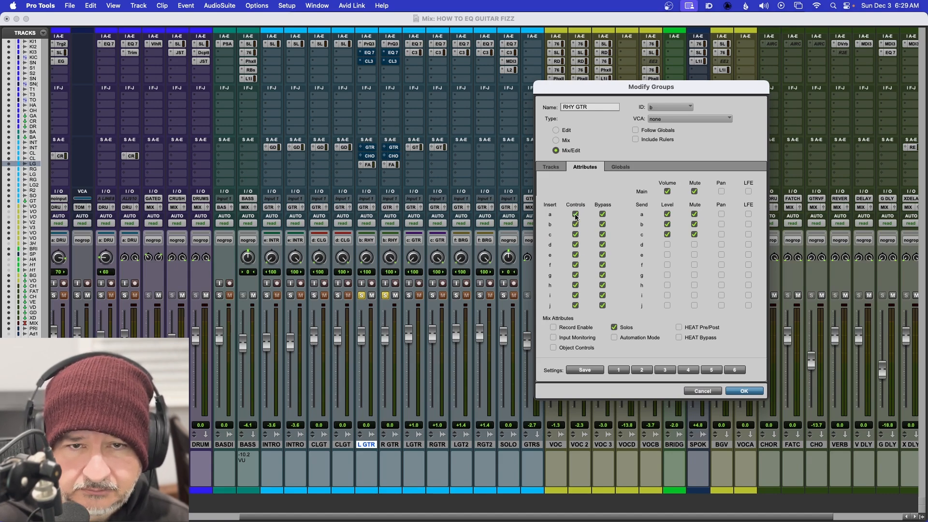
left_click(744, 390)
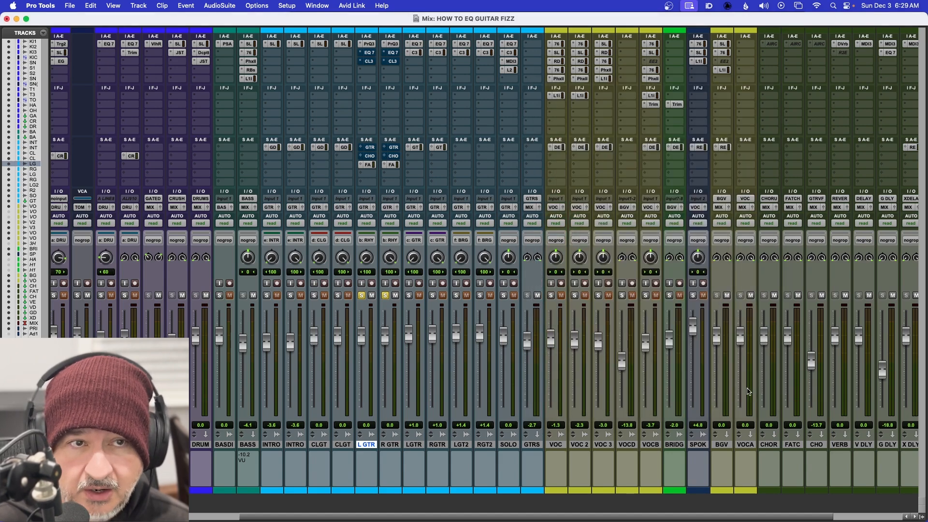
Step: Open the Pro-Q 3 windows of L GTR and R GTR and arrange them side by side
left_click(368, 44)
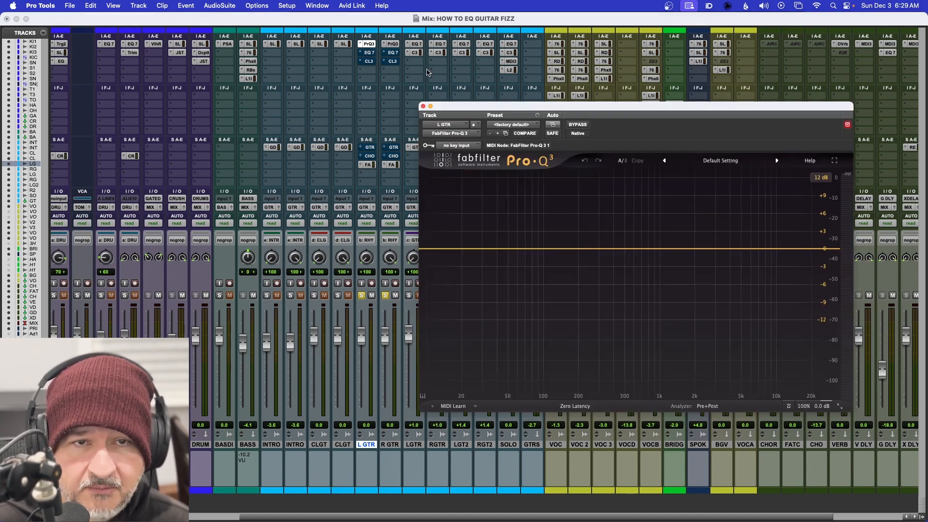
left_click_drag(542, 110, 140, 122)
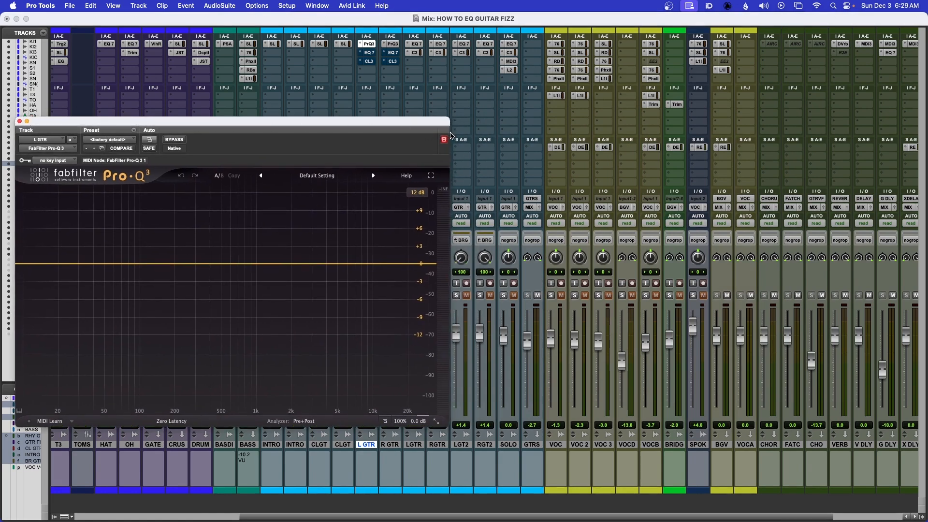
left_click(392, 44)
left_click_drag(349, 120, 797, 122)
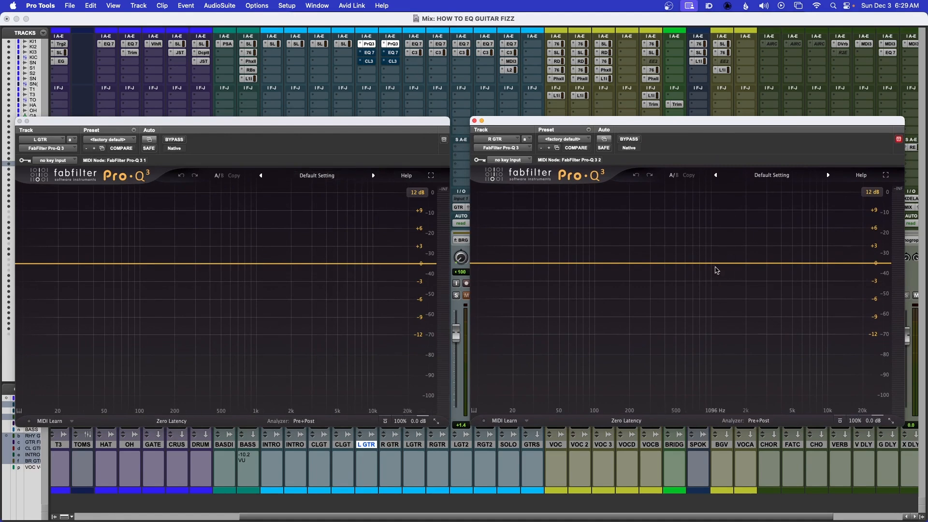
Step: Test the group link with a bell boost in L GTR's Pro-Q 3, and restore the factory default with R GTR's window closed
left_click_drag(222, 264, 212, 240)
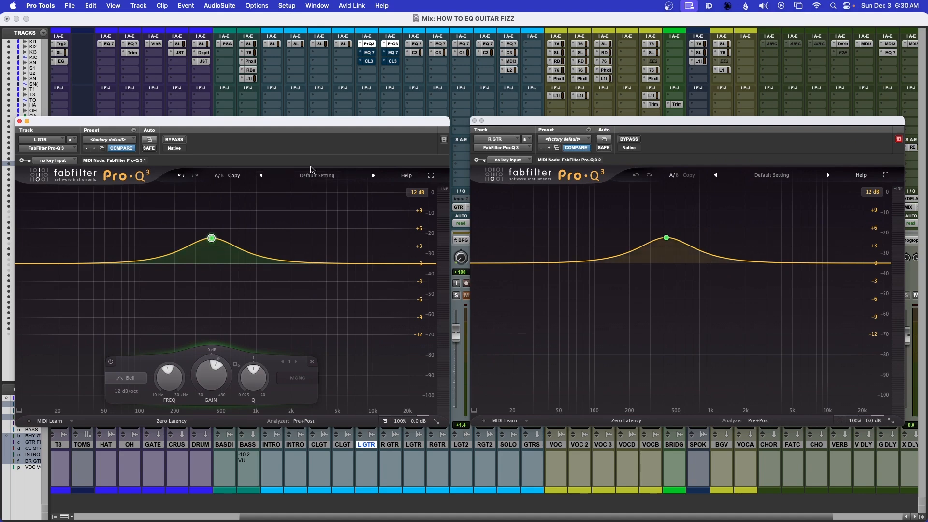
left_click(474, 121)
left_click_drag(391, 121, 616, 113)
left_click(333, 132)
left_click(333, 133)
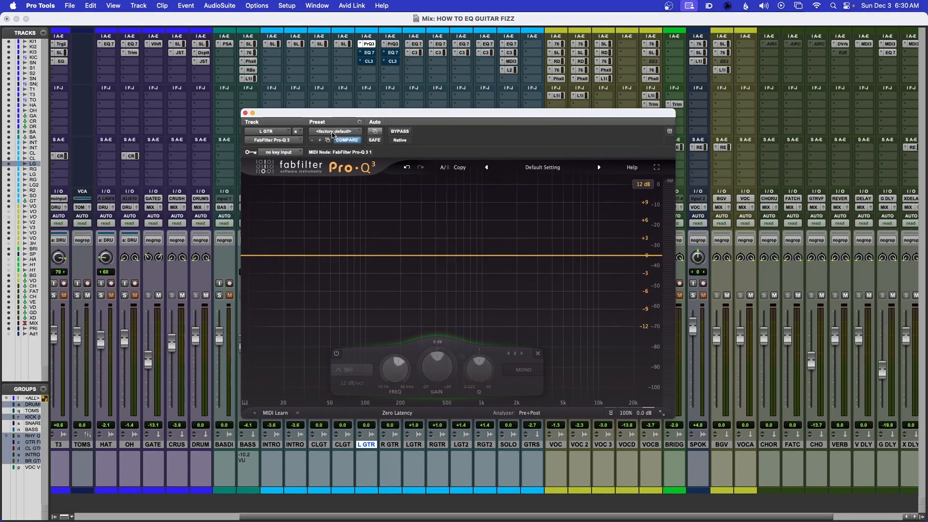
left_click_drag(361, 120, 564, 118)
left_click(361, 295)
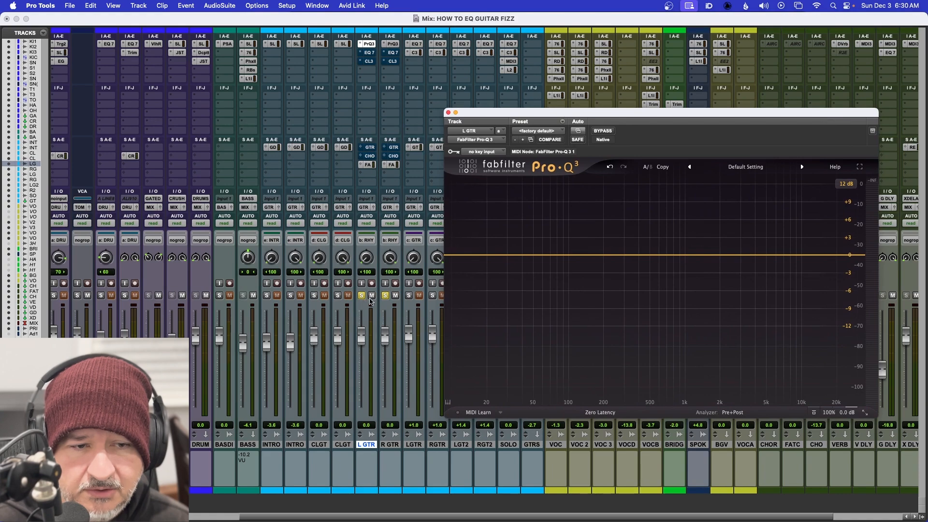
Step: During playback, sweep a narrow bell boost in L GTR's Pro-Q 3 to about 4163.6 Hz, +12.45 dB and Q 15.46
left_click_drag(579, 114, 513, 100)
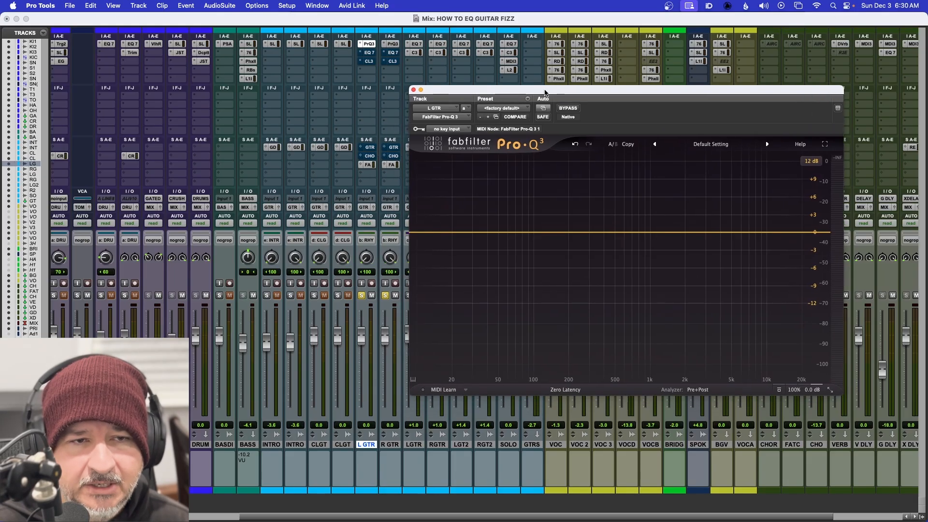
left_click_drag(545, 93, 554, 94)
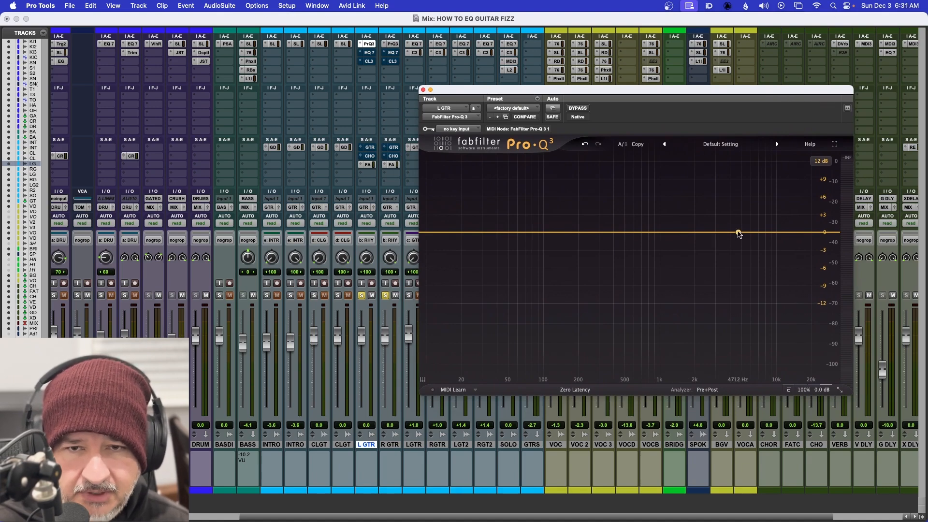
key("space")
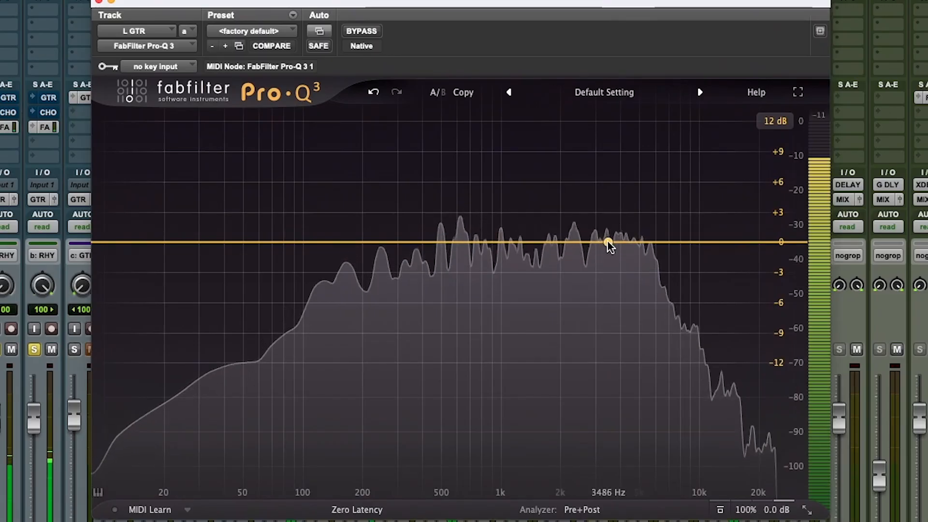
left_click(608, 242)
left_click_drag(608, 242, 583, 138)
left_click_drag(659, 434, 629, 263)
left_click_drag(586, 153, 624, 124)
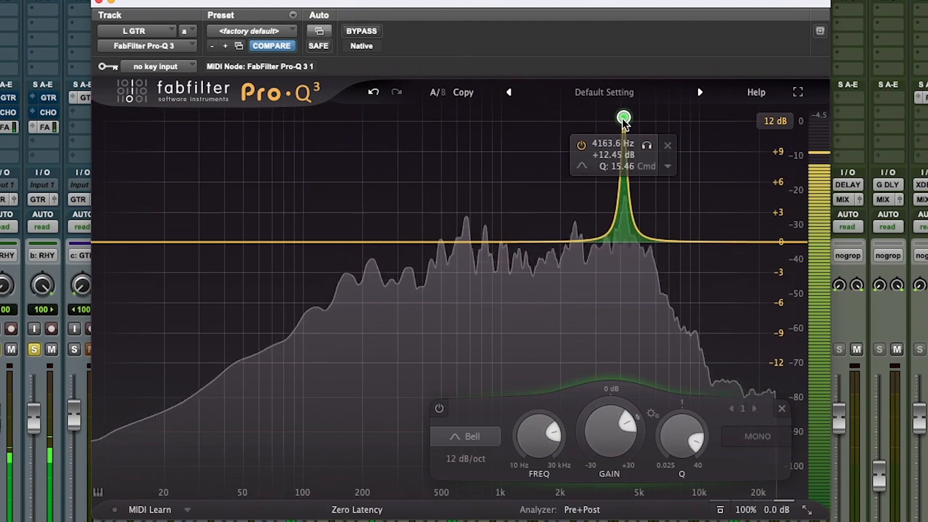
key("space")
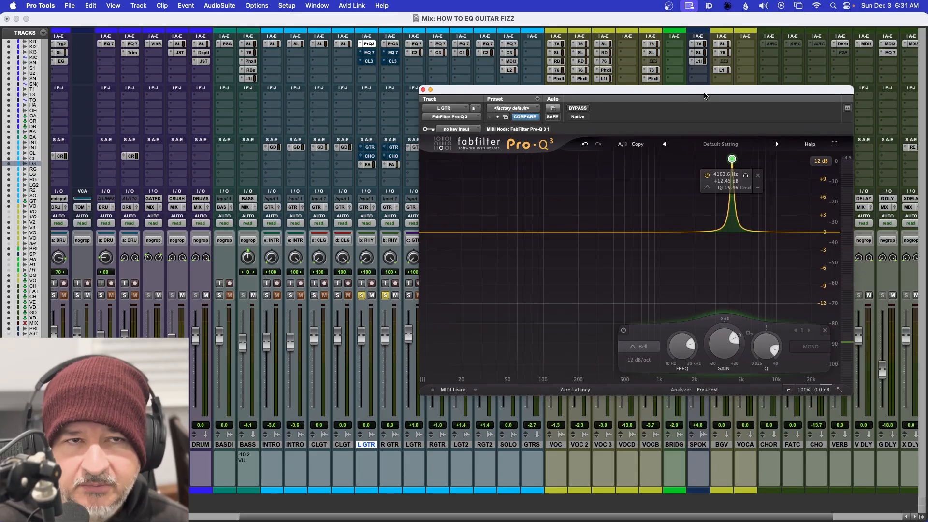
Step: Turn the narrow boost into a cut by setting the band's gain to about -2.67 dB
left_click_drag(704, 96, 731, 105)
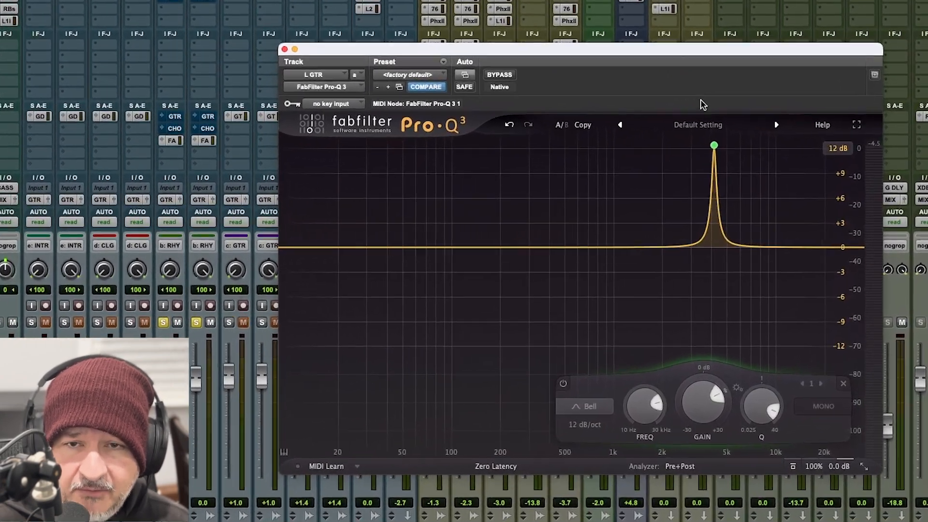
mouse_move(770, 170)
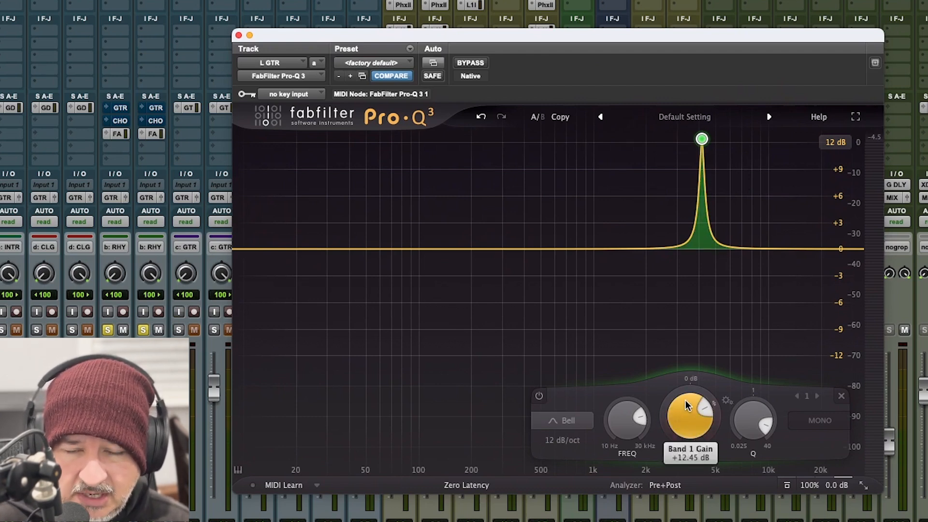
left_click_drag(689, 412, 697, 516)
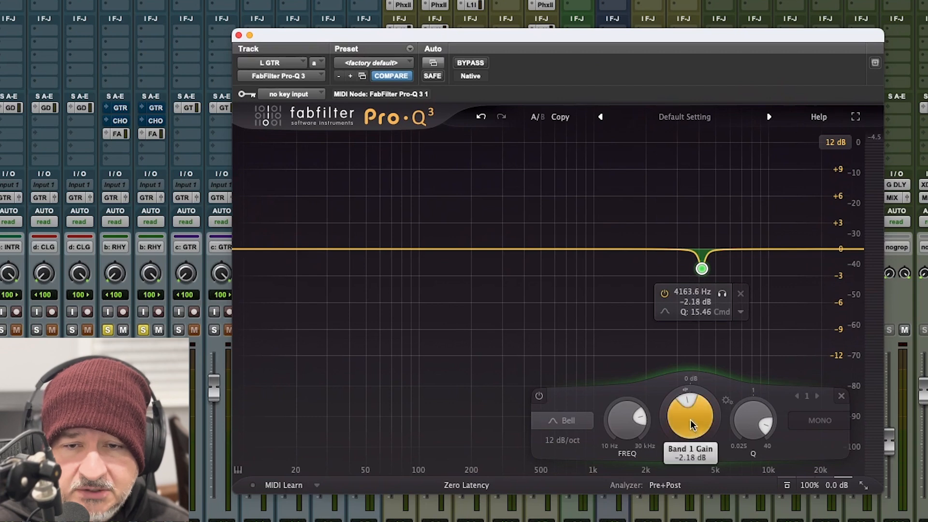
scroll(692, 425, "up", 3)
mouse_move(692, 425)
left_mouse_down()
mouse_move(691, 435)
mouse_move(693, 428)
left_mouse_up()
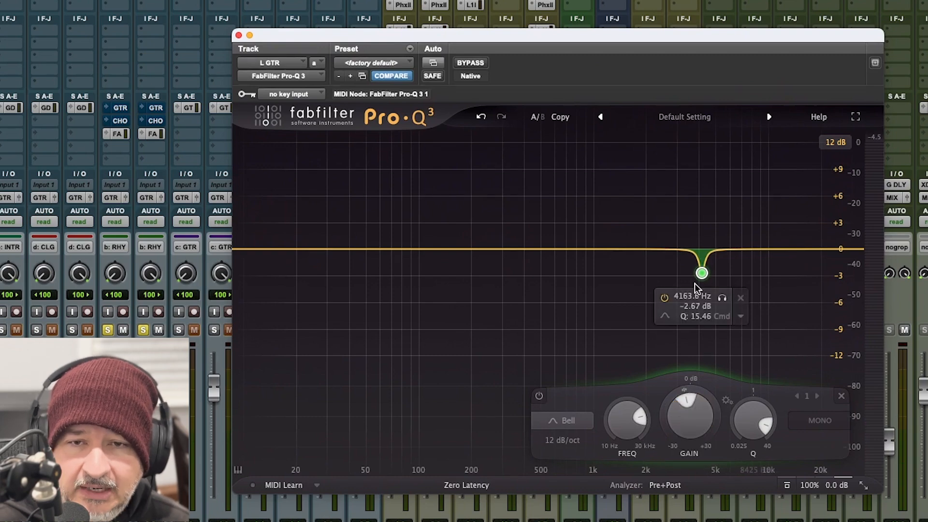
Step: Compare the soloed rhythm guitars with and without the narrow cut by repeatedly bypassing L GTR's Pro-Q 3 during playback, finishing with its window closed
left_click_drag(402, 43, 429, 14)
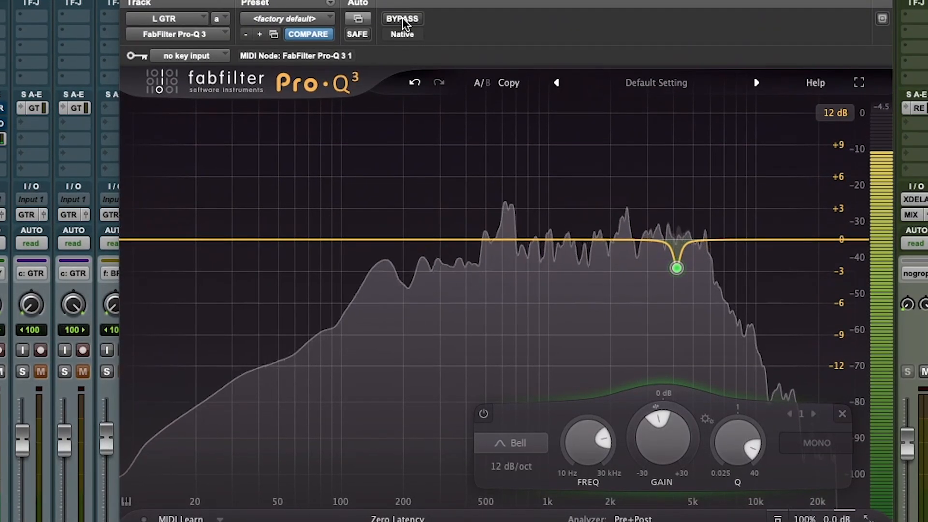
left_click(402, 18)
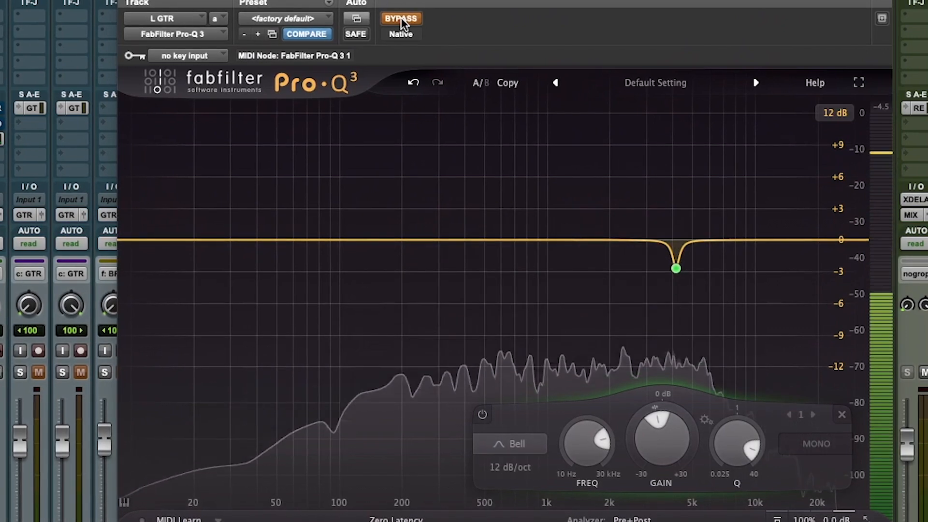
left_click(401, 19)
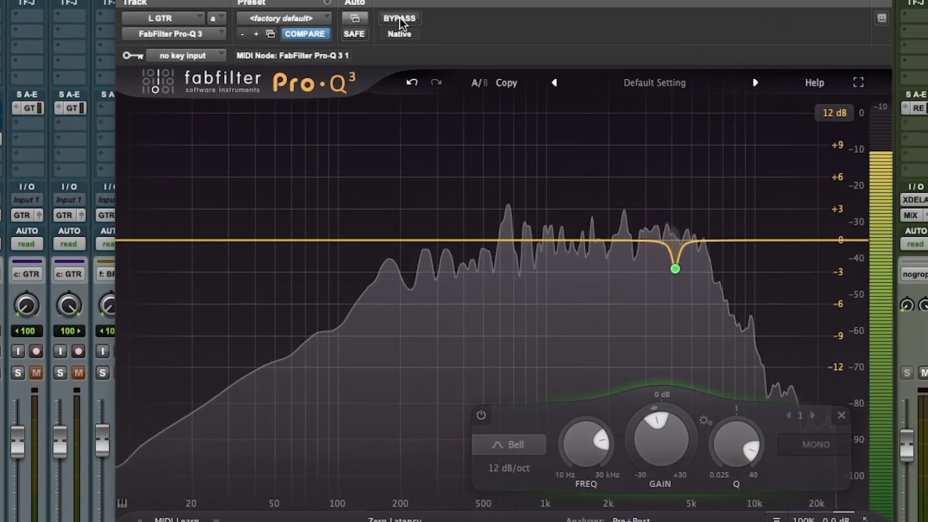
left_click(399, 18)
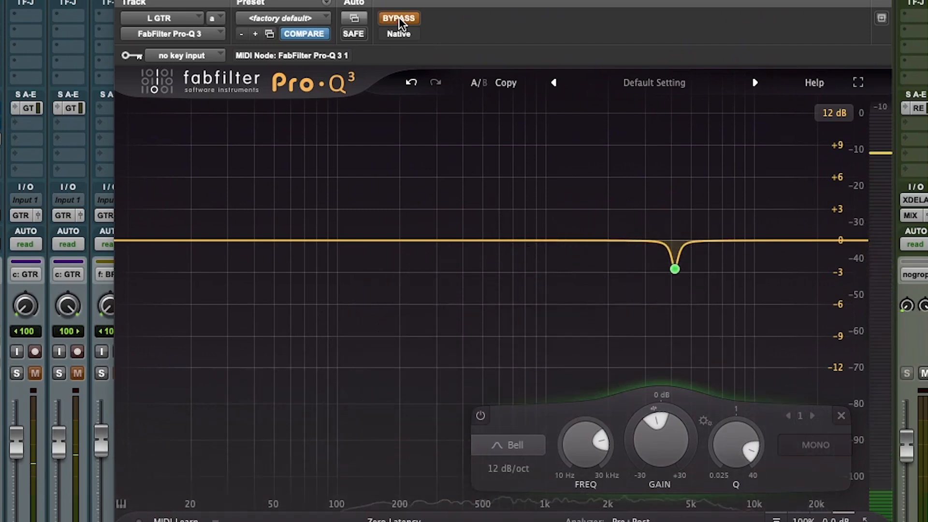
left_click(399, 18)
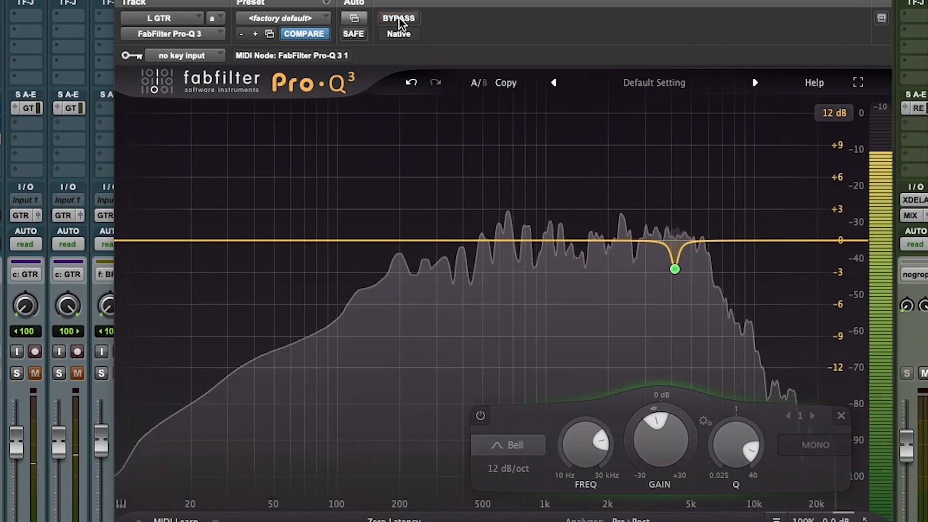
left_click(399, 17)
left_click(399, 18)
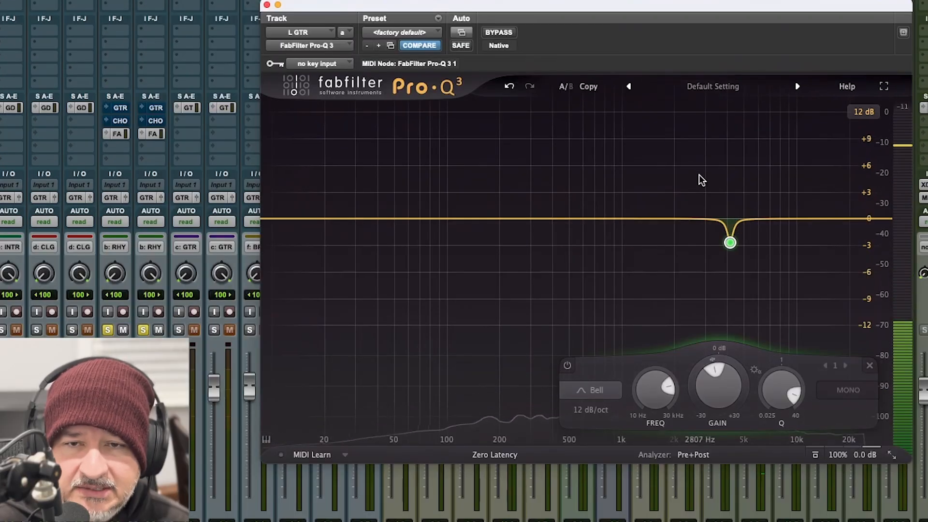
mouse_move(720, 190)
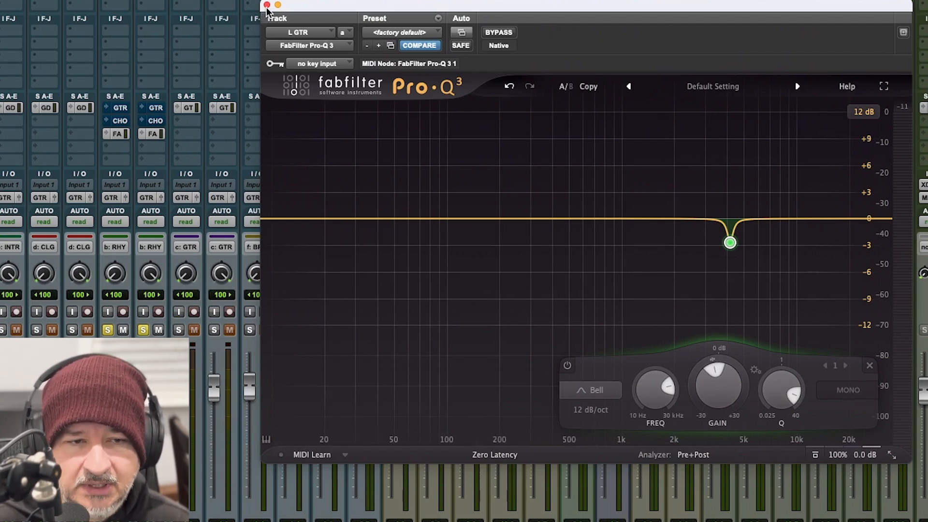
left_click(267, 5)
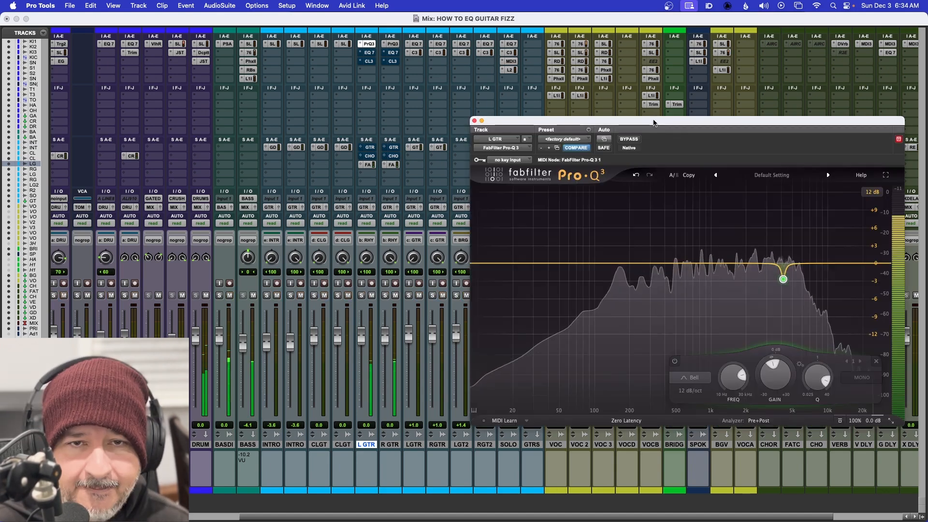
Step: With the guitars unsoloed, compare L GTR's Pro-Q 3 cut against bypass in the full mix, finishing with playback stopped and the plugin window closed
left_click_drag(655, 119, 637, 99)
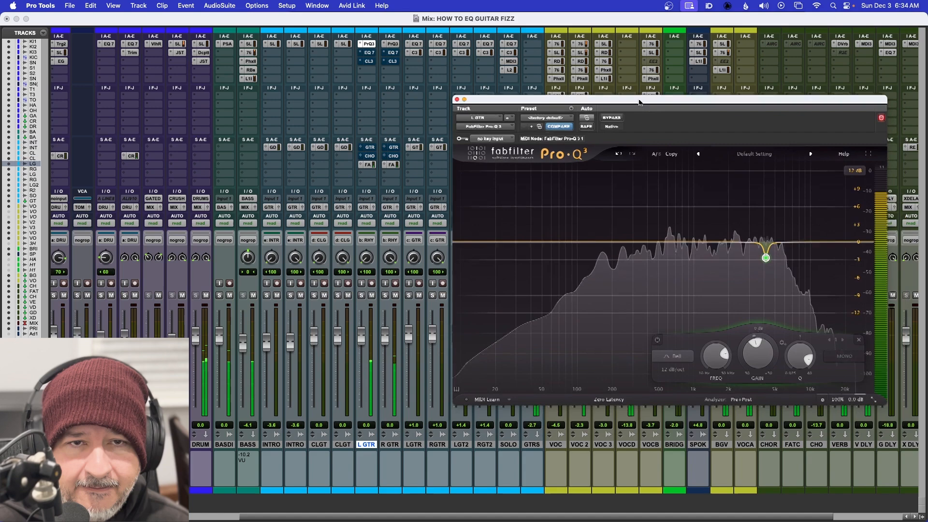
left_click(615, 119)
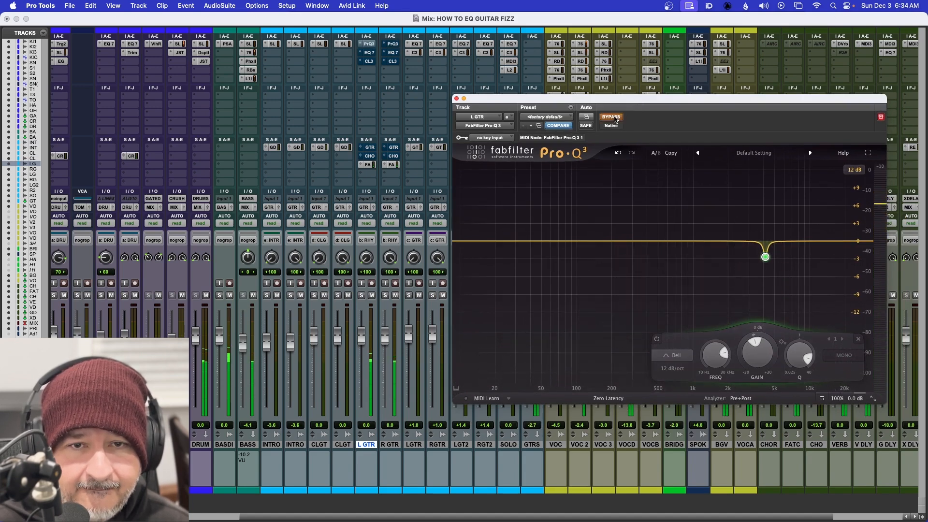
left_click(615, 119)
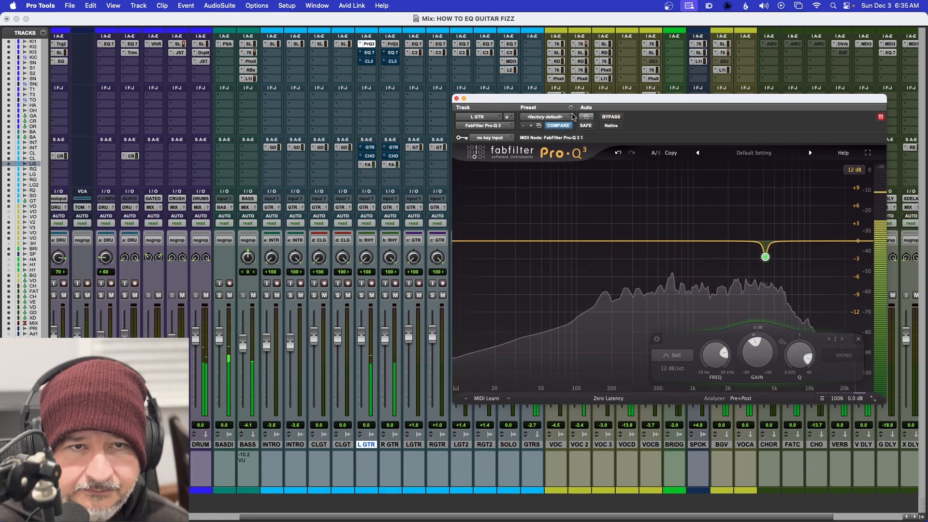
key("space")
left_click(456, 99)
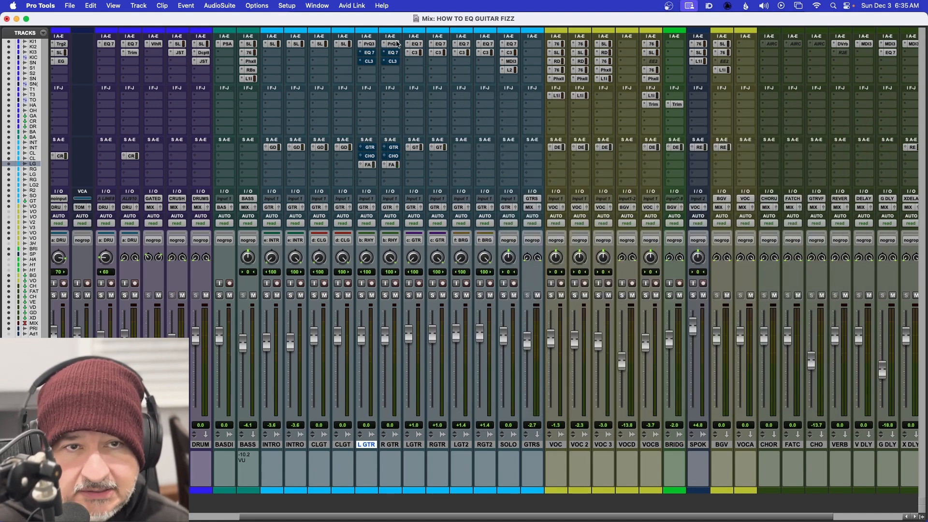